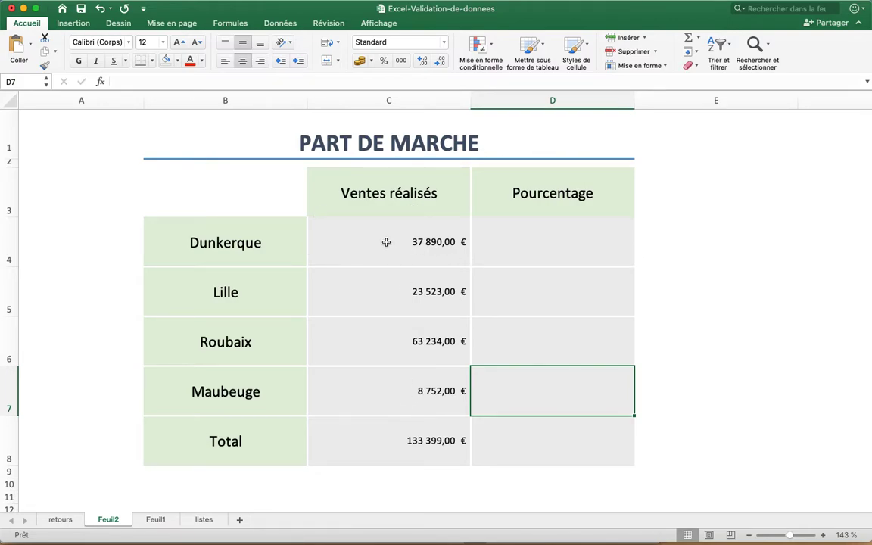
Examine the sales figures in C4:C7, the total formula in C8 and the empty percentage cell D4
left_click(387, 440)
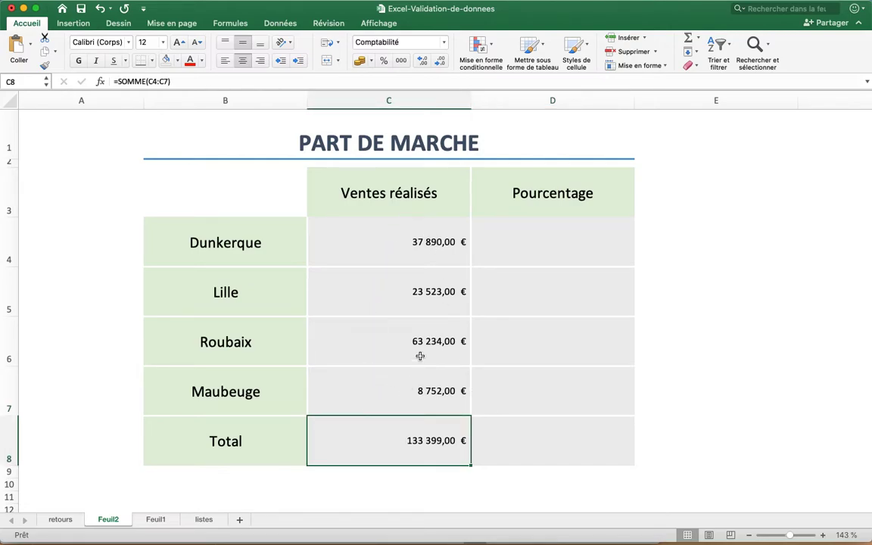
left_click(435, 247)
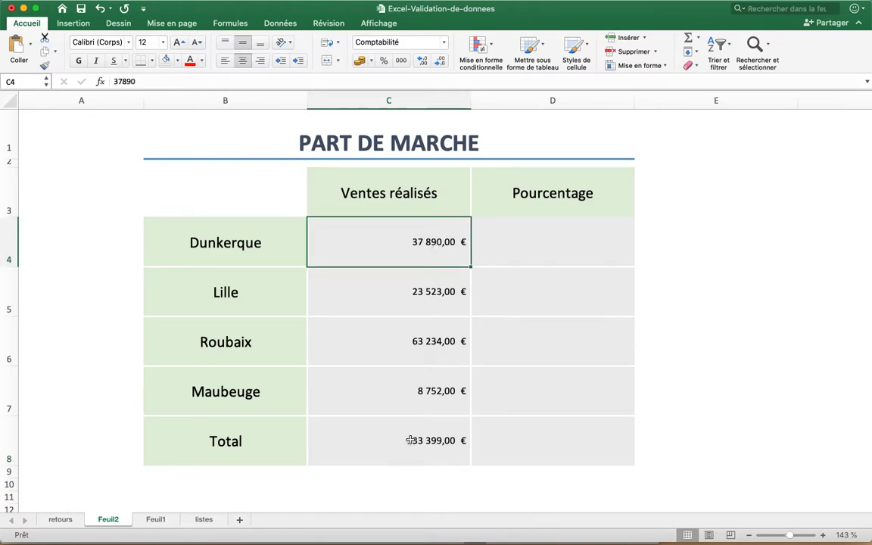
left_click(429, 293)
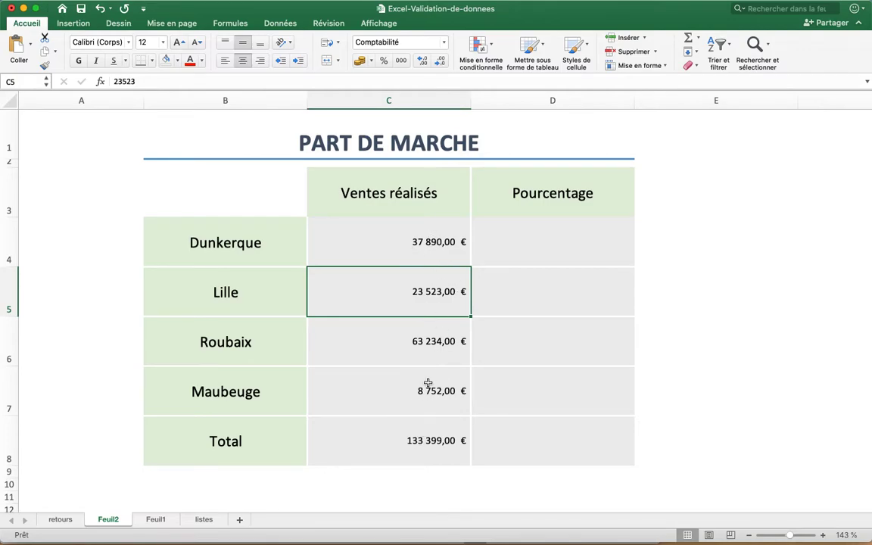
left_click(438, 447)
left_click_drag(426, 243, 424, 389)
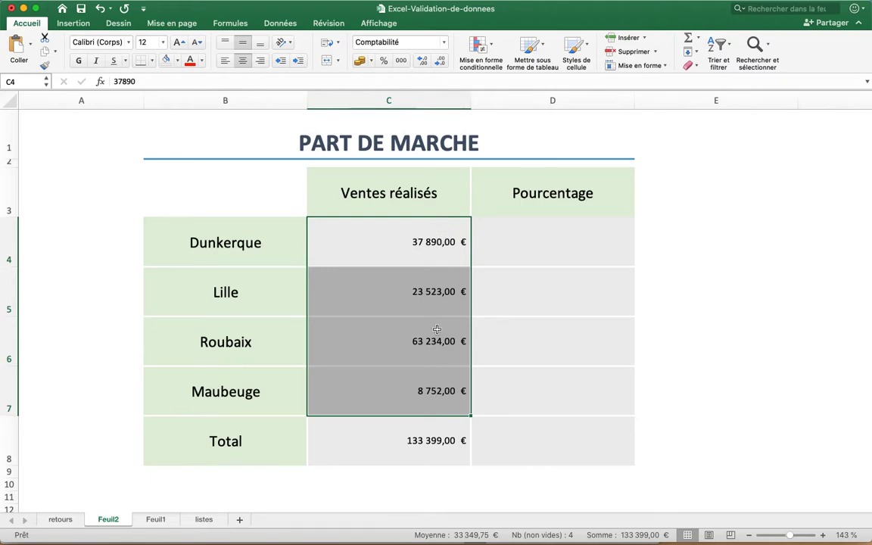
left_click(406, 431)
left_click(534, 261)
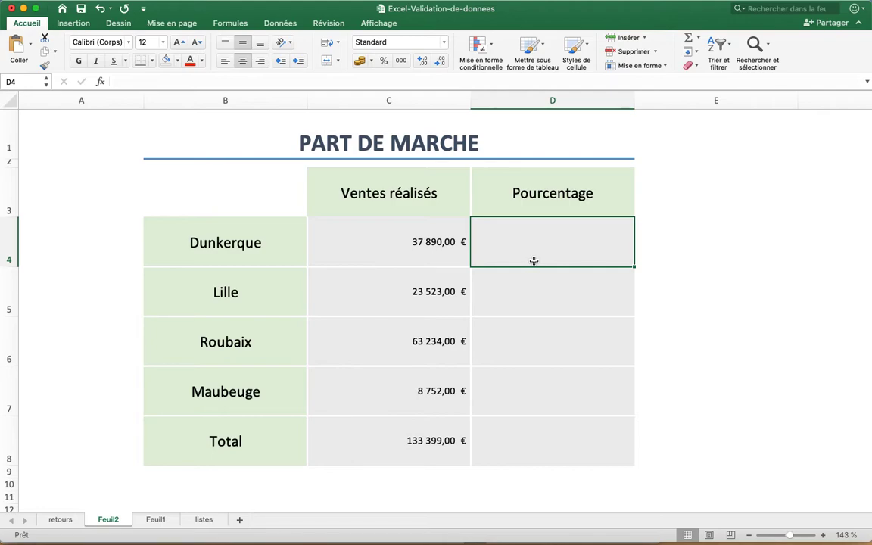
left_click(399, 443)
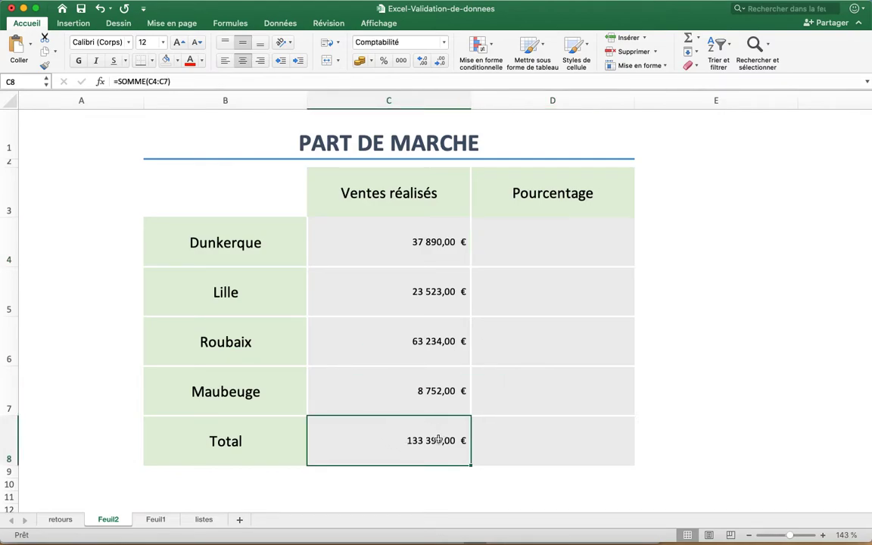
Calculate Dunkerque's share of total sales in D4 with =C4/C8 and format the cell as a percentage
left_click(620, 255)
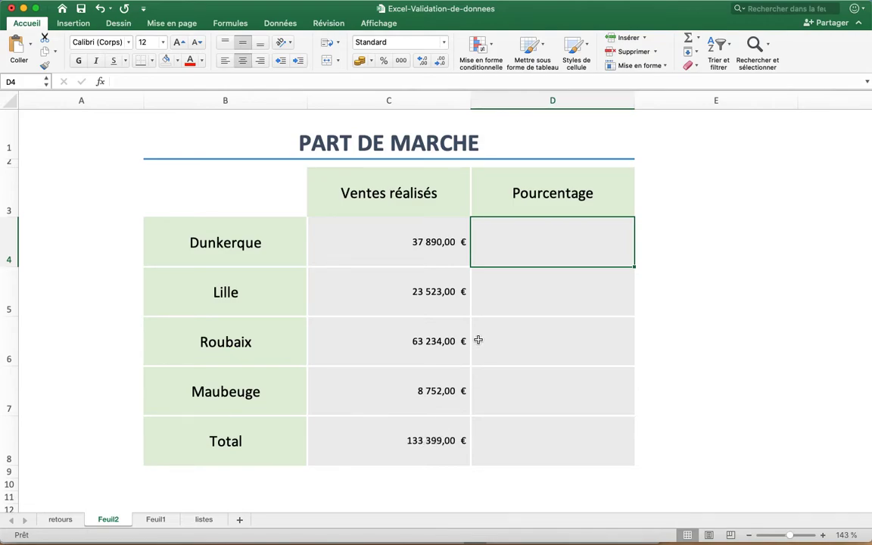
type("=")
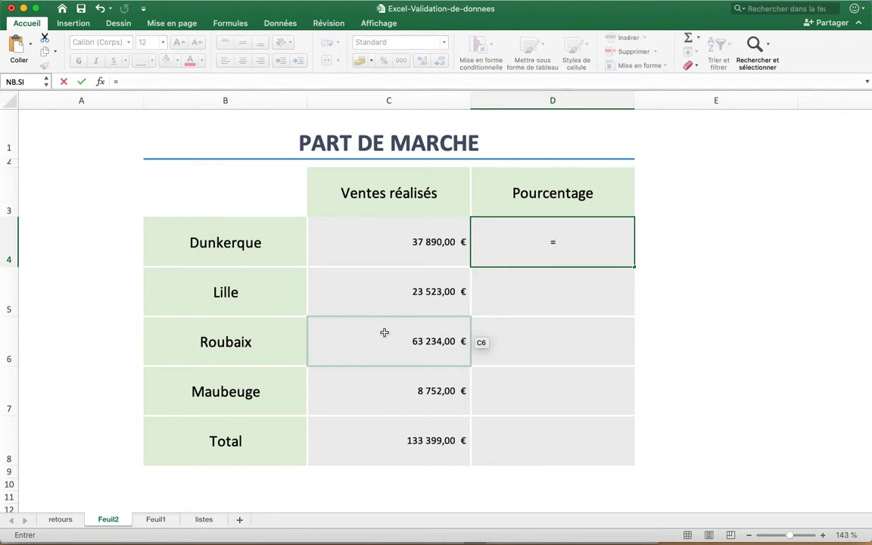
left_click(416, 242)
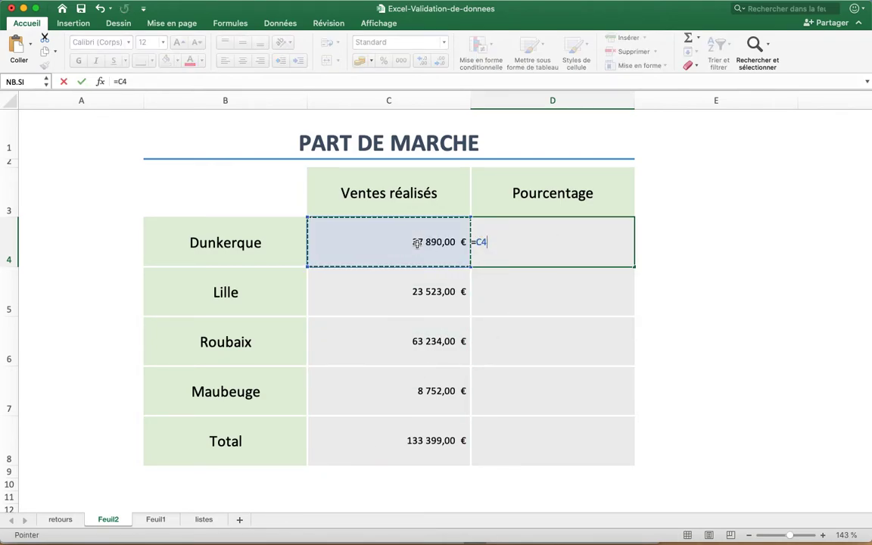
type("/")
left_click(416, 439)
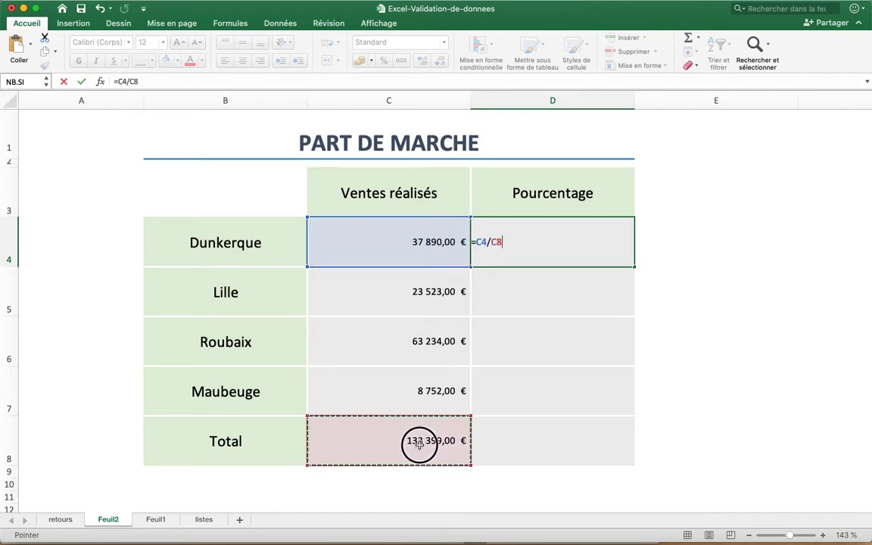
key("Return")
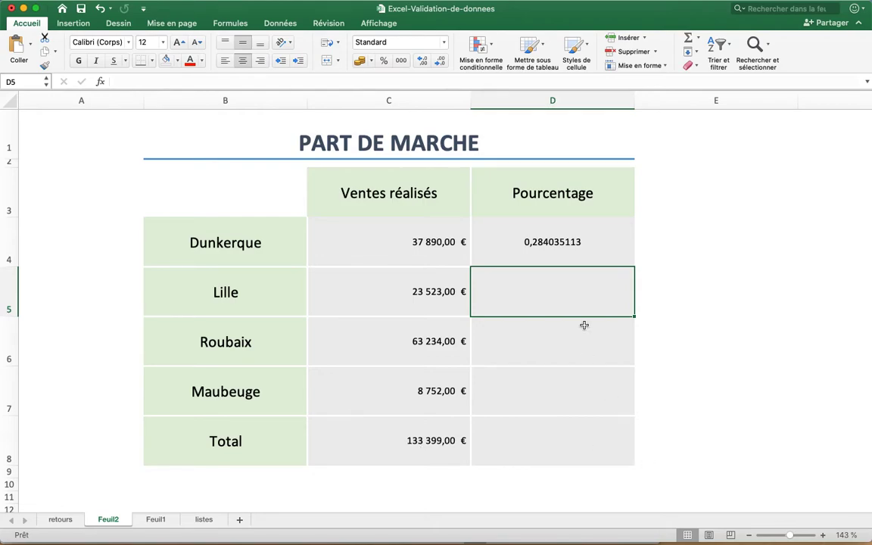
left_click(542, 257)
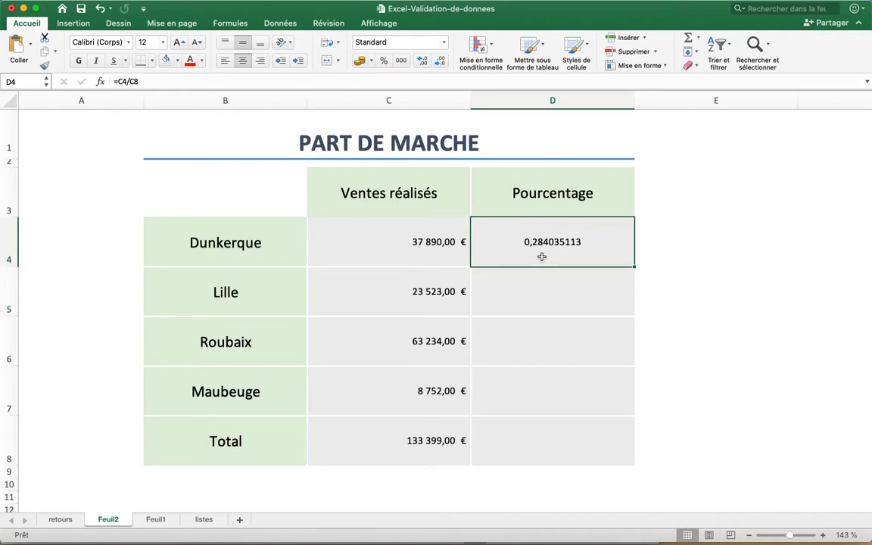
left_click(385, 62)
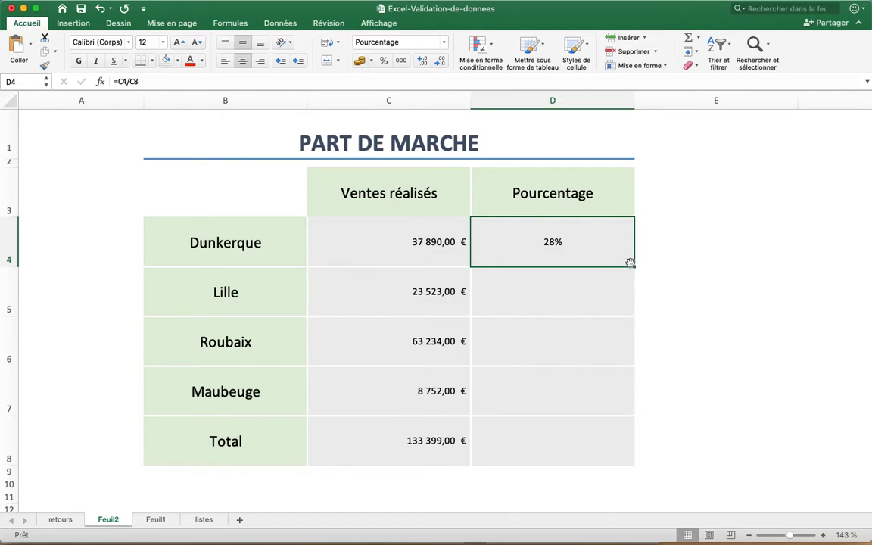
Try to copy the D4 formula down to D8, and inspect the cell references in D4, D5 and D6
left_click_drag(636, 267, 625, 447)
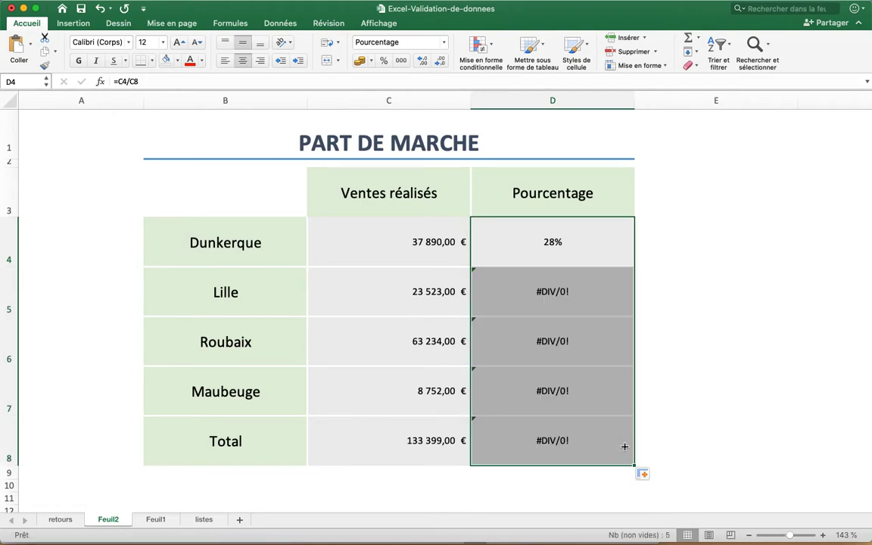
left_click(566, 286)
double_click(562, 243)
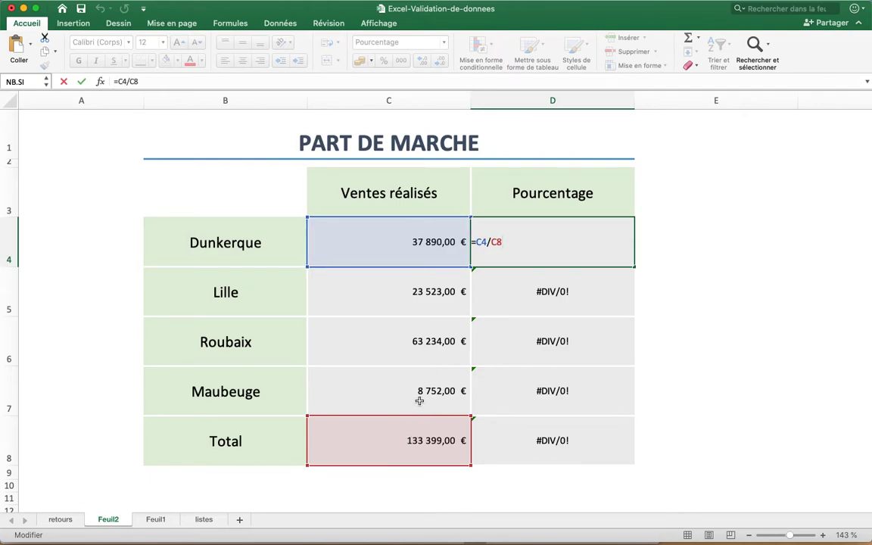
key("Return")
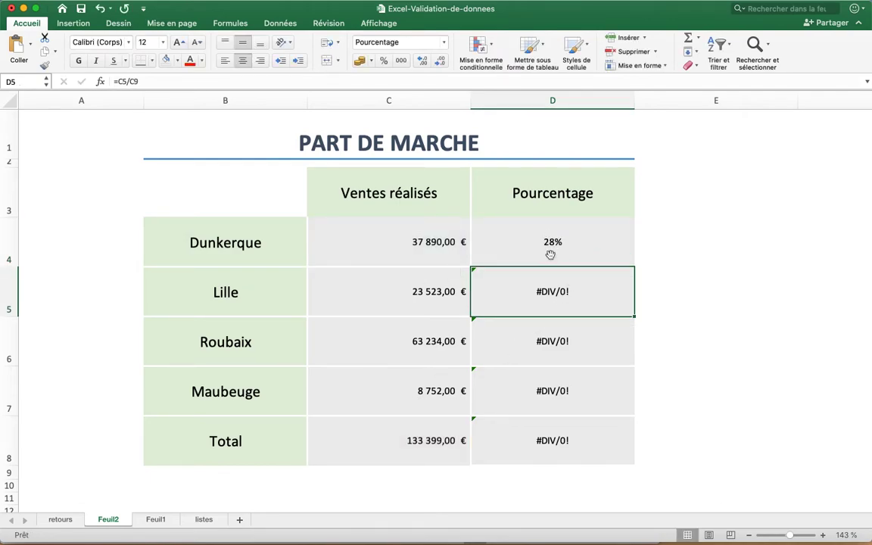
double_click(555, 302)
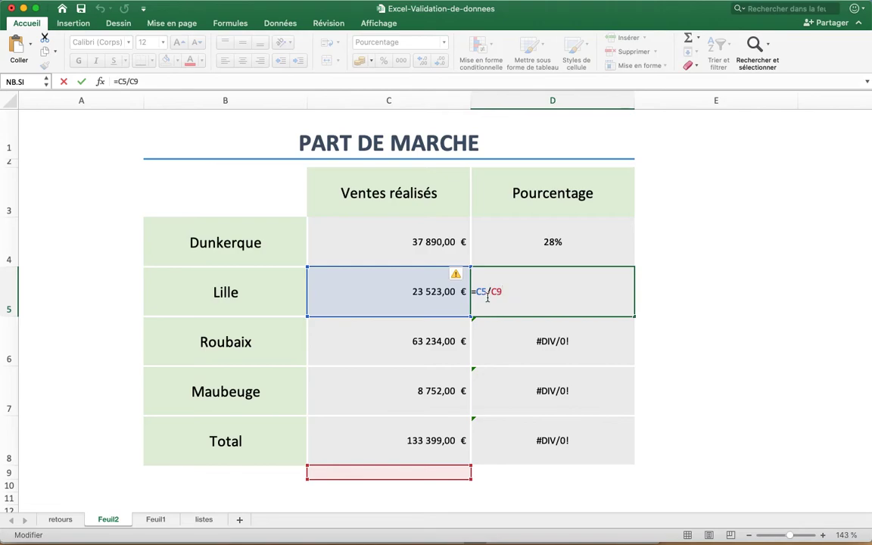
scroll(457, 413, "down", 1)
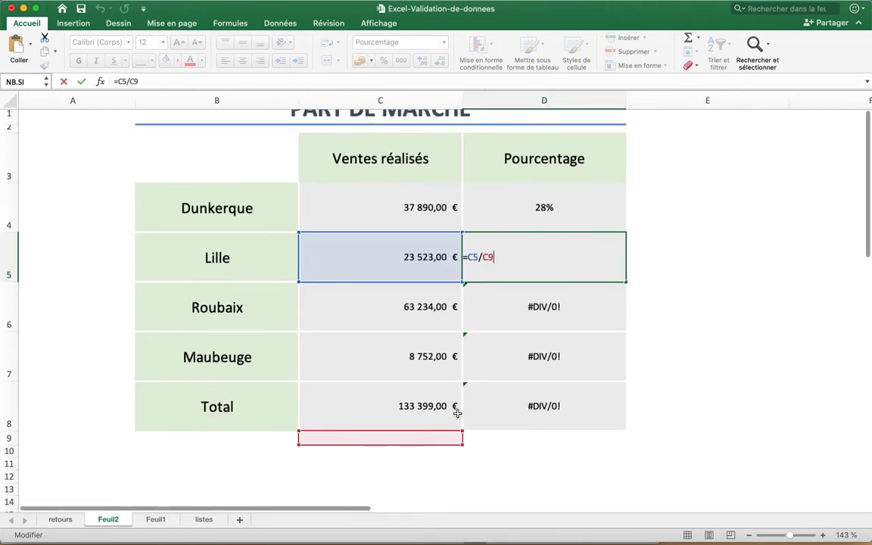
scroll(457, 413, "up", 1)
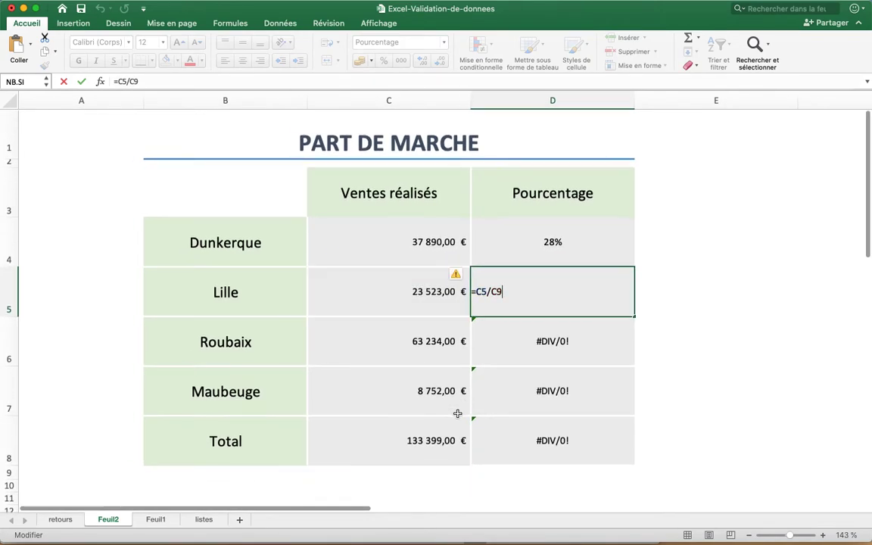
key("Return")
double_click(558, 341)
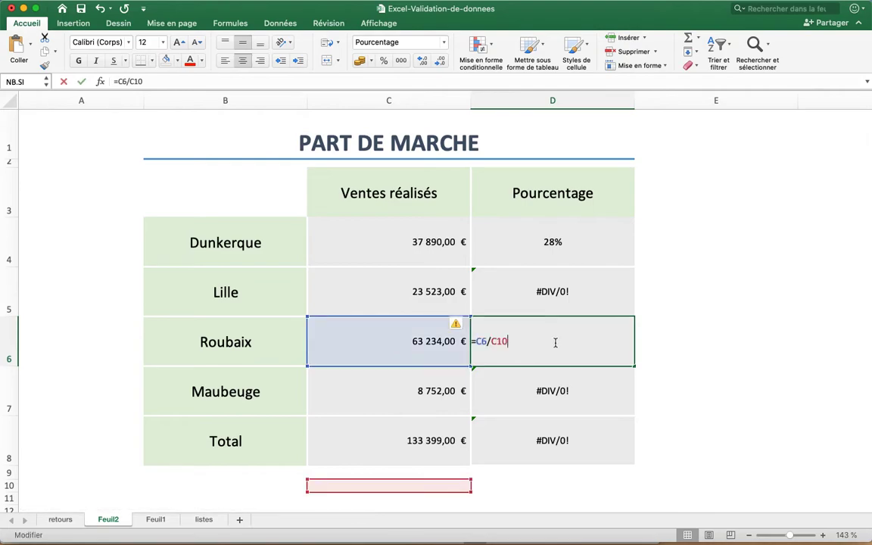
key("Return")
Make the reference to the total absolute in Dunkerque's percentage formula, giving =C4/$C$8
left_click(559, 243)
double_click(560, 246)
left_click(496, 242)
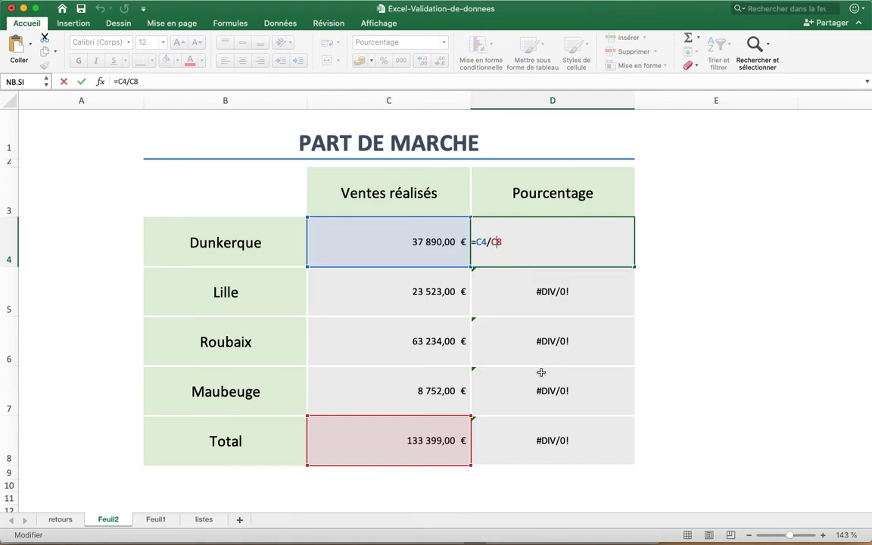
key("F4")
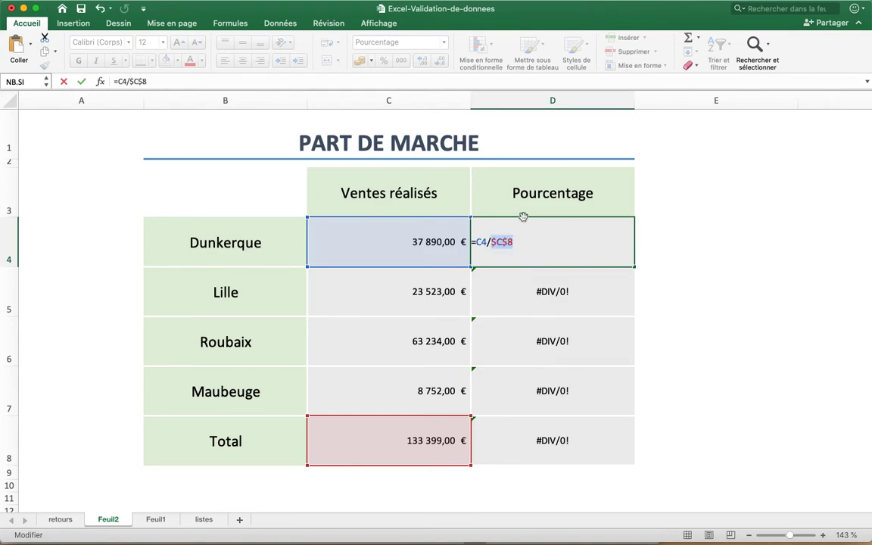
Cycle the total's reference in the D4 formula through its absolute, mixed and relative forms, and commit the formula as =C4/$C$8
left_click(507, 241)
key("F4")
key("F4")
key("F4")
left_click(503, 242)
key("super+t")
key("F4")
key("F4")
key("F4")
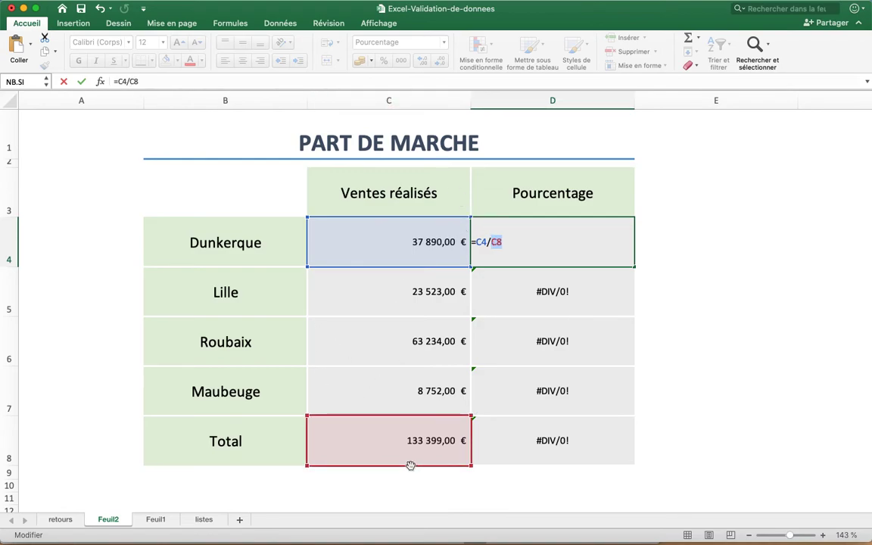
key("Return")
Copy the =C4/$C$8 formula from D4 down through the Total row in D8
left_click(584, 243)
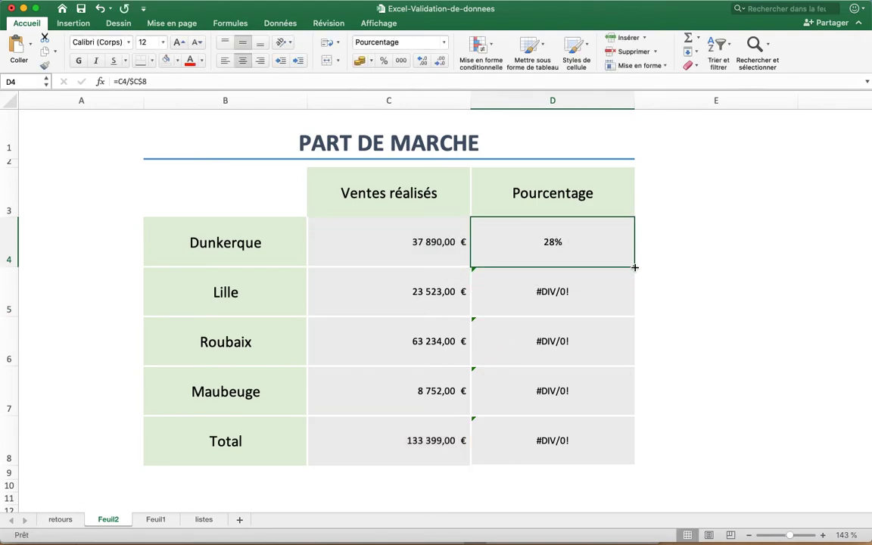
left_click_drag(634, 267, 635, 413)
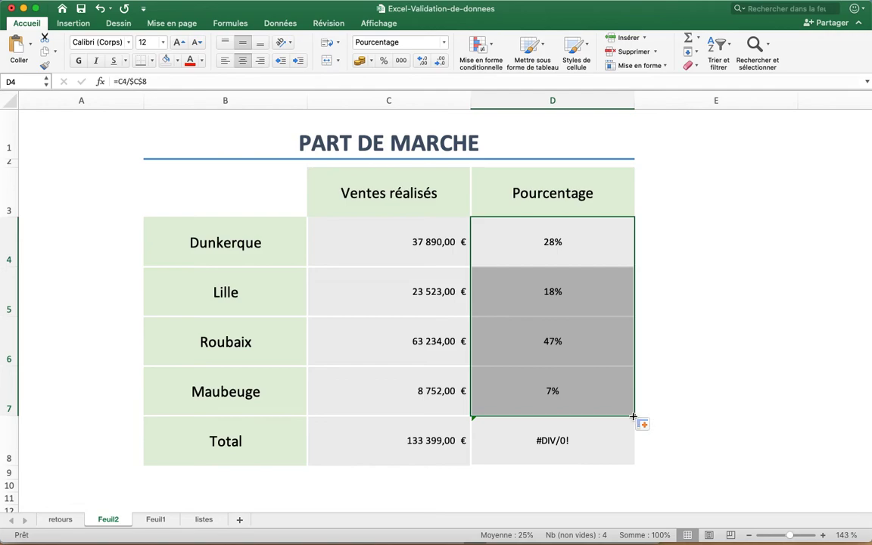
left_click(593, 397)
left_click_drag(635, 415, 635, 459)
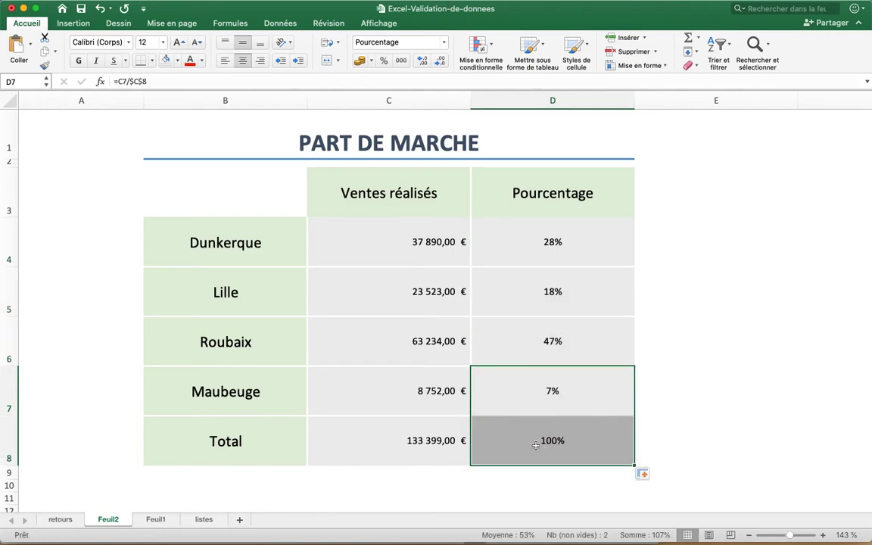
Review the percentages in D4:D7 against the Dunkerque sales in C4 and the total in C8
left_click(558, 304)
left_click(555, 252)
left_click_drag(555, 252, 552, 382)
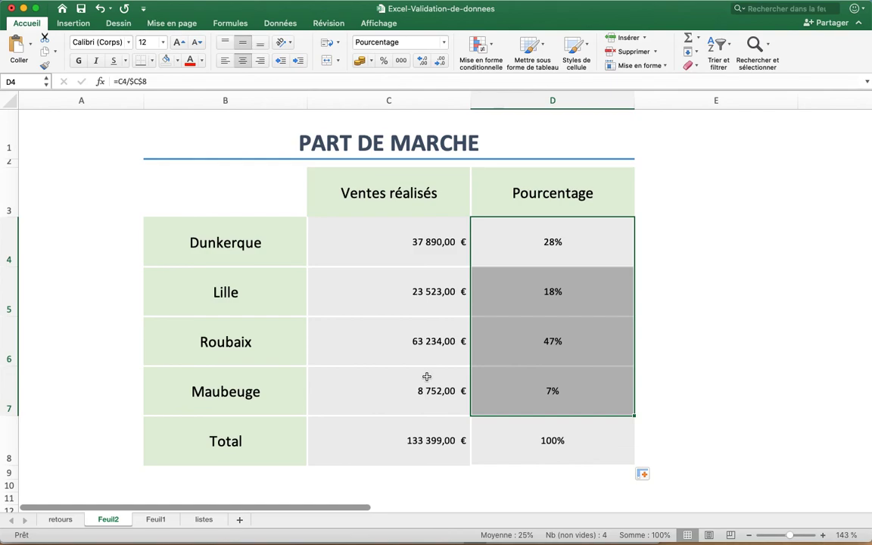
left_click(415, 250)
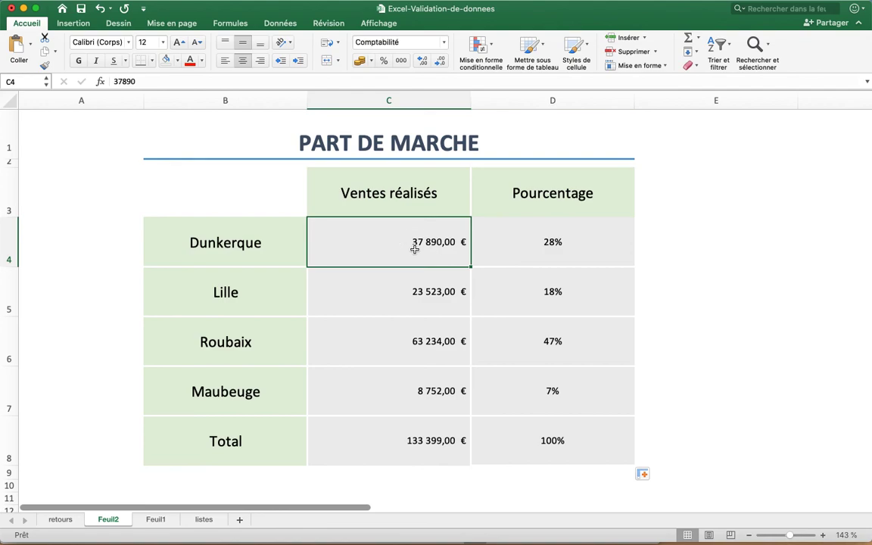
left_click(415, 439)
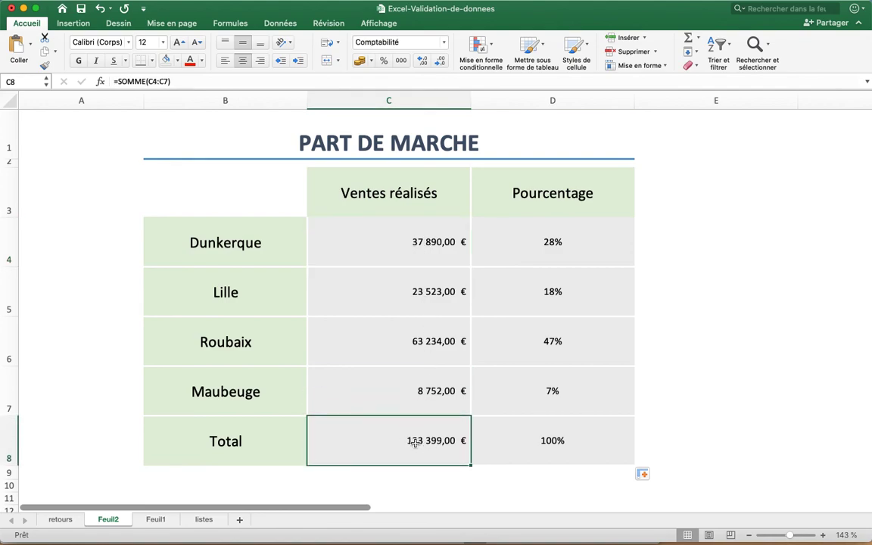